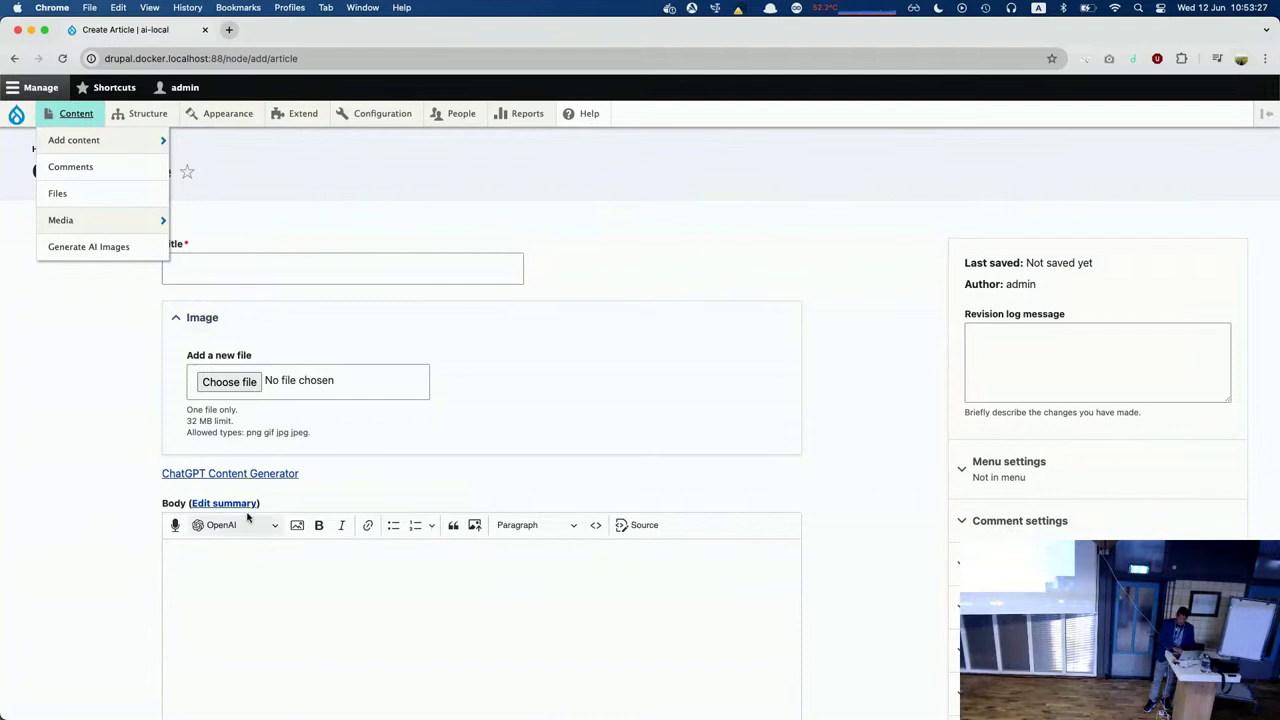
Dictate a short Dutch introduction about artificial intelligence into the new article's Body with the microphone, and stop the recording.
key(super+Tab)
key(super+Tab)
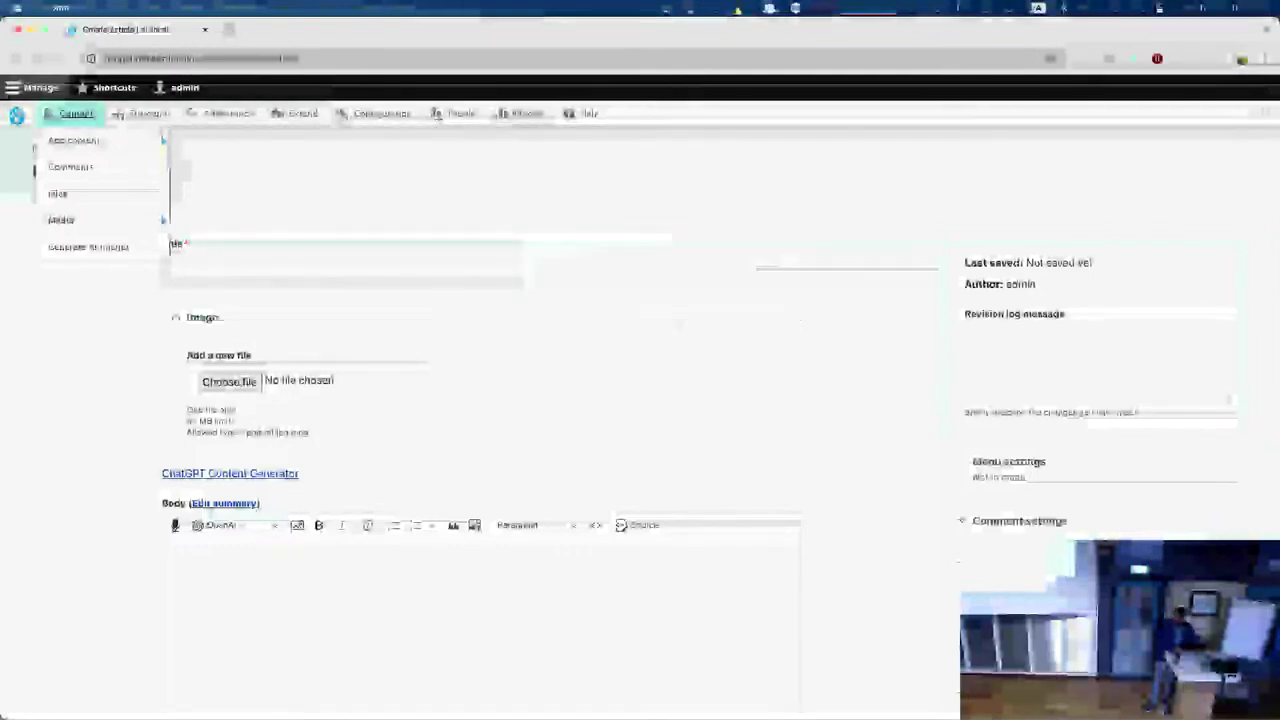
scroll(485, 395, down, 3)
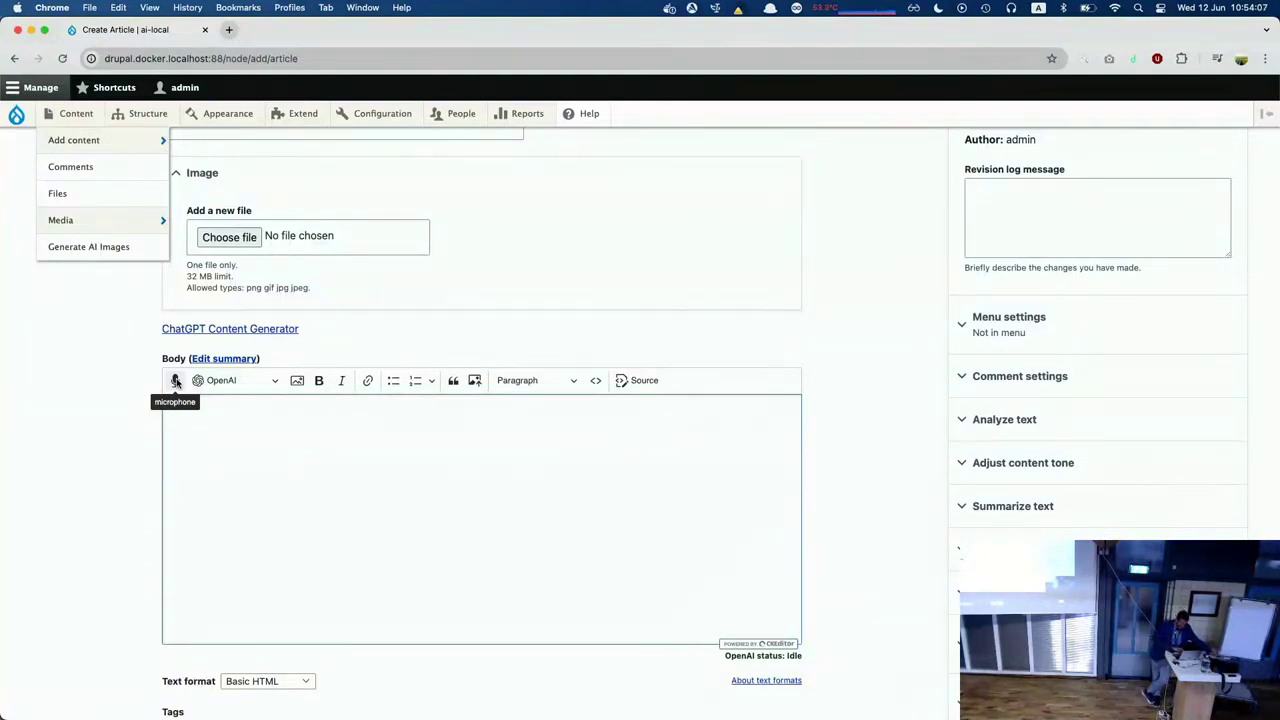
click(176, 383)
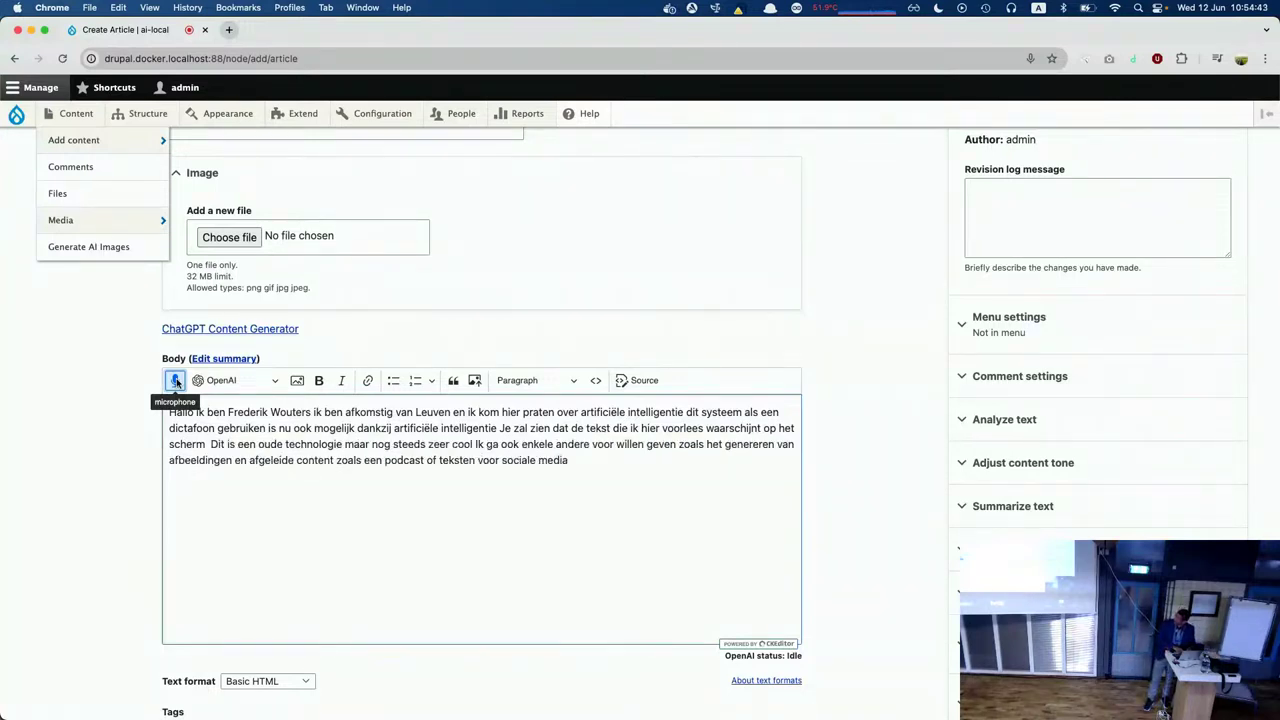
click(175, 381)
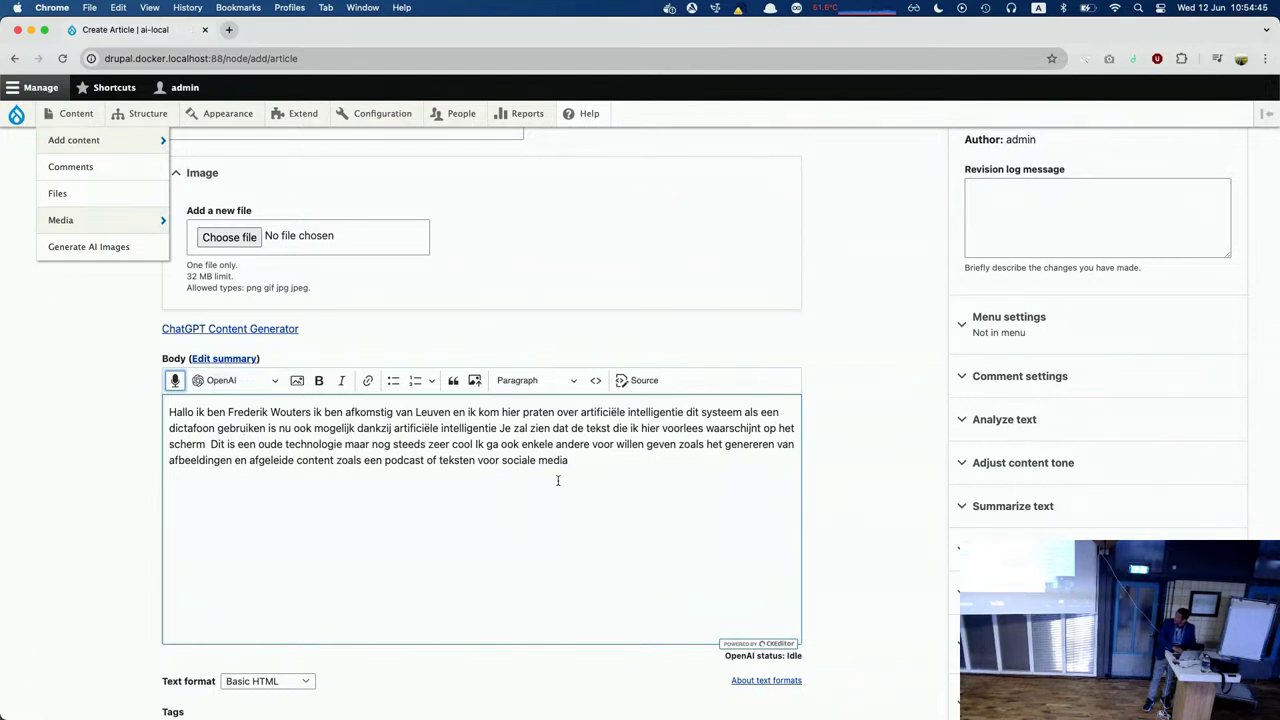
Apply OpenAI's Adjust tone/voice to the whole Body text with the phrase "Add interpunction withour rewriting the text.".
key(super+a)
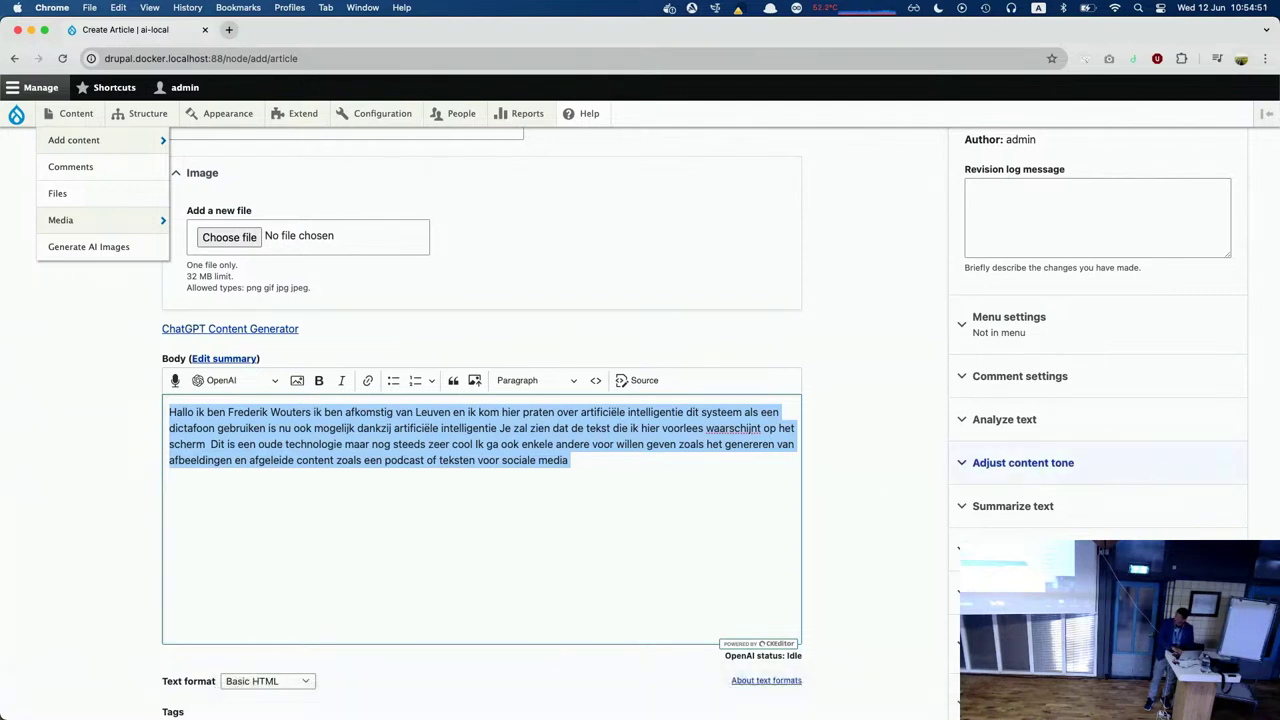
key(super+Tab)
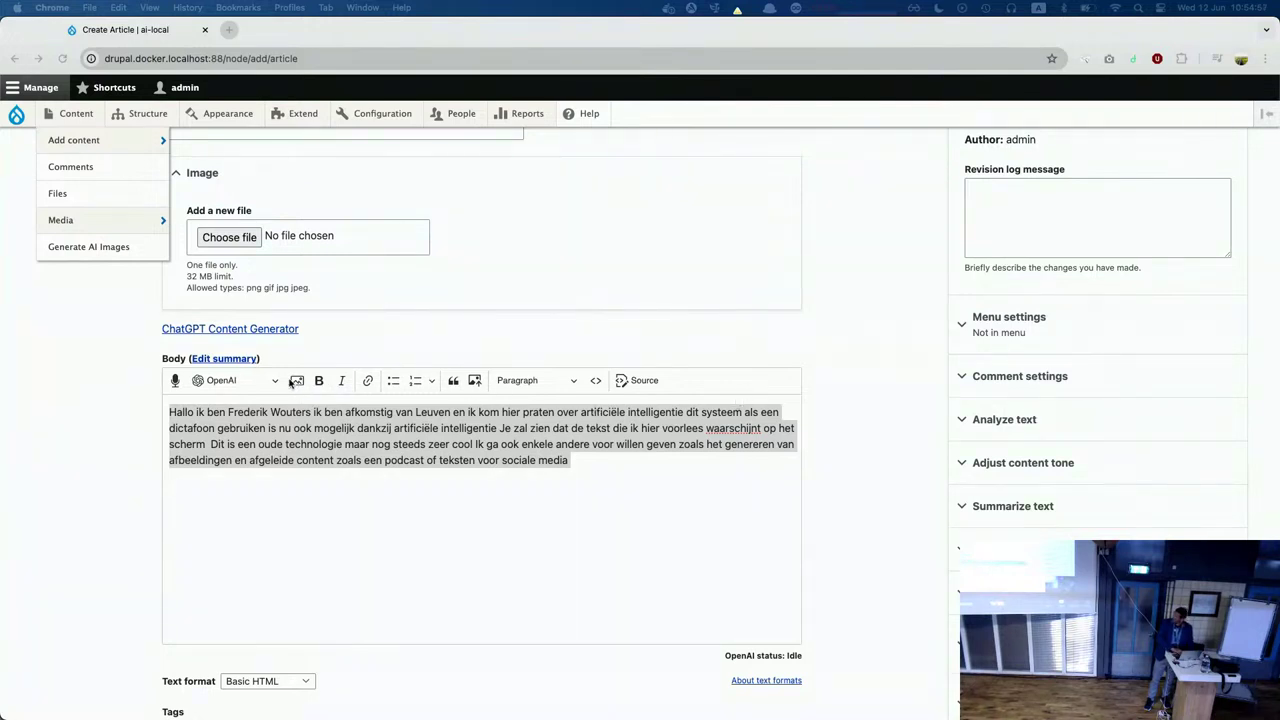
key(super+Tab)
click(258, 381)
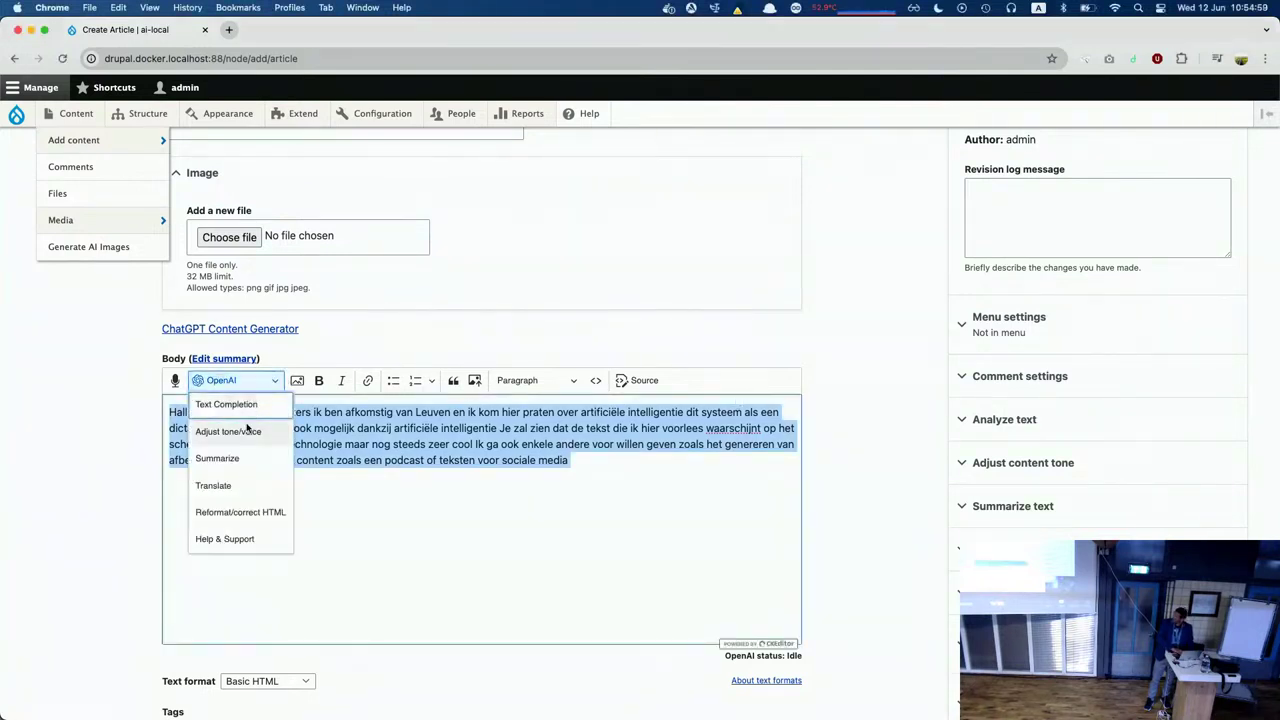
click(247, 430)
text(Add interpunction withour rewriting the text.)
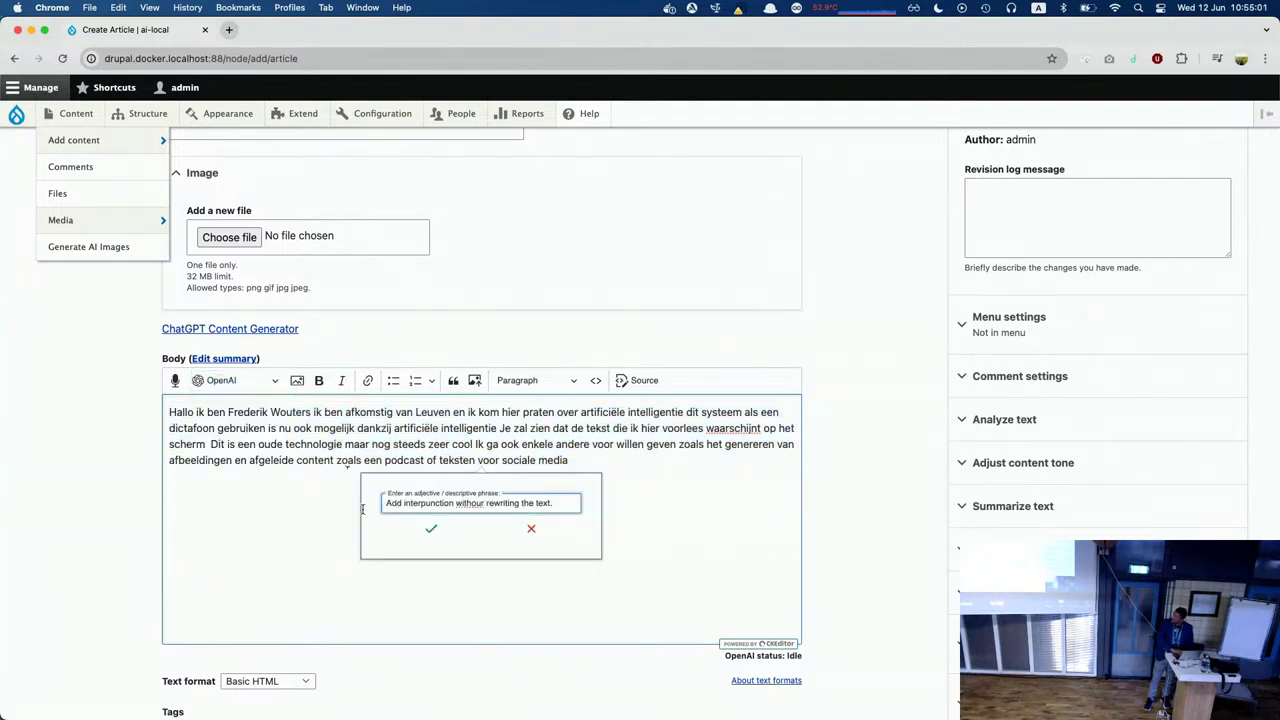
click(431, 529)
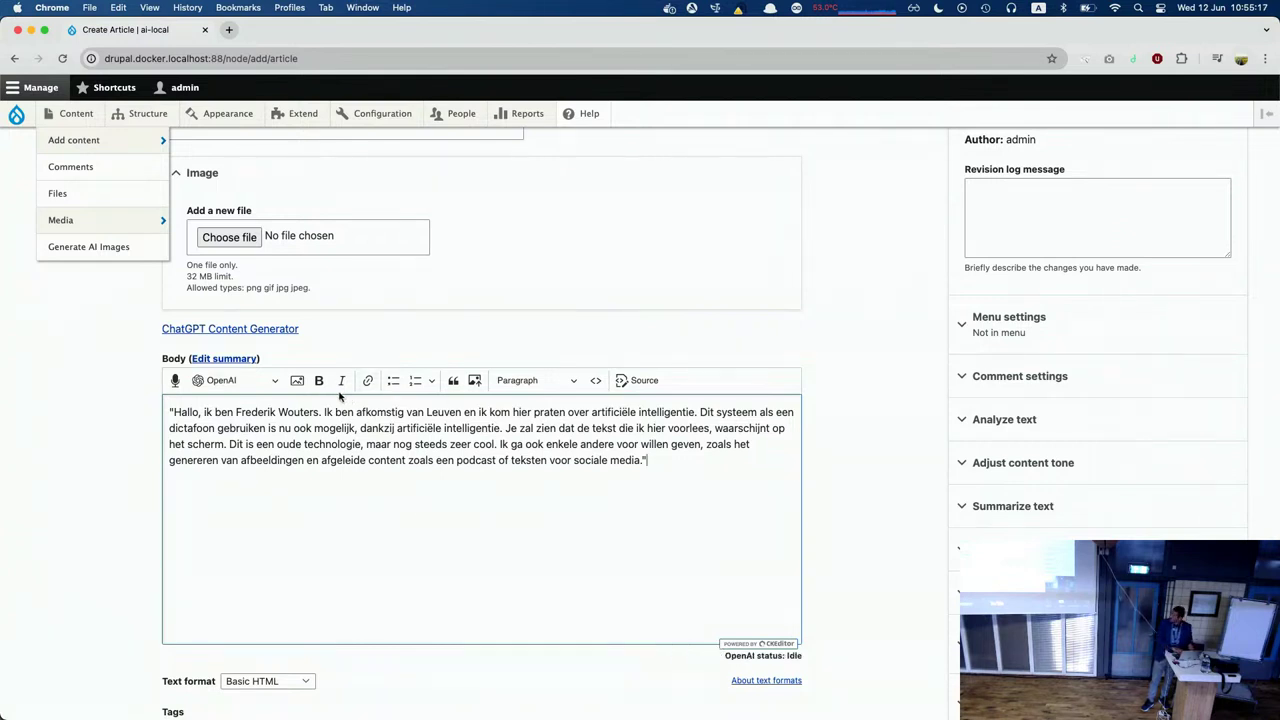
click(253, 383)
click(253, 383)
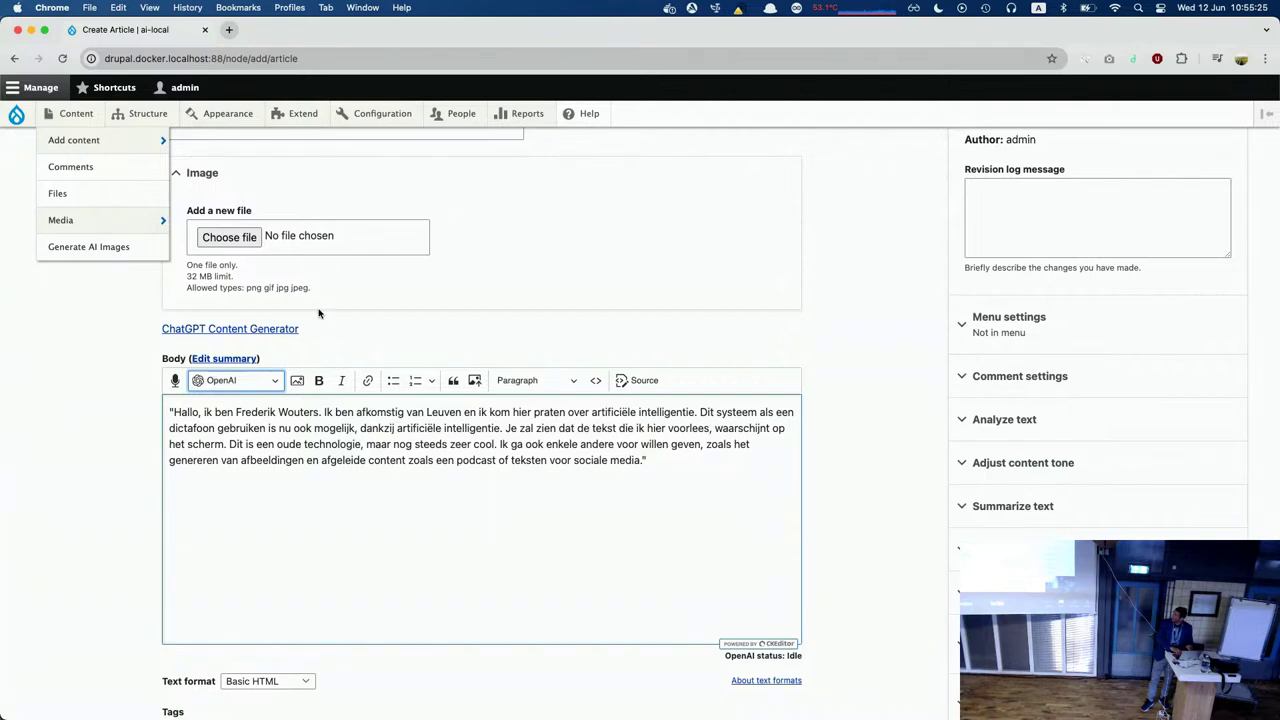
From the content overview, open the RAg explanation and the automatic dual podcast about RAG in new tabs and play the podcast audio.
click(77, 116)
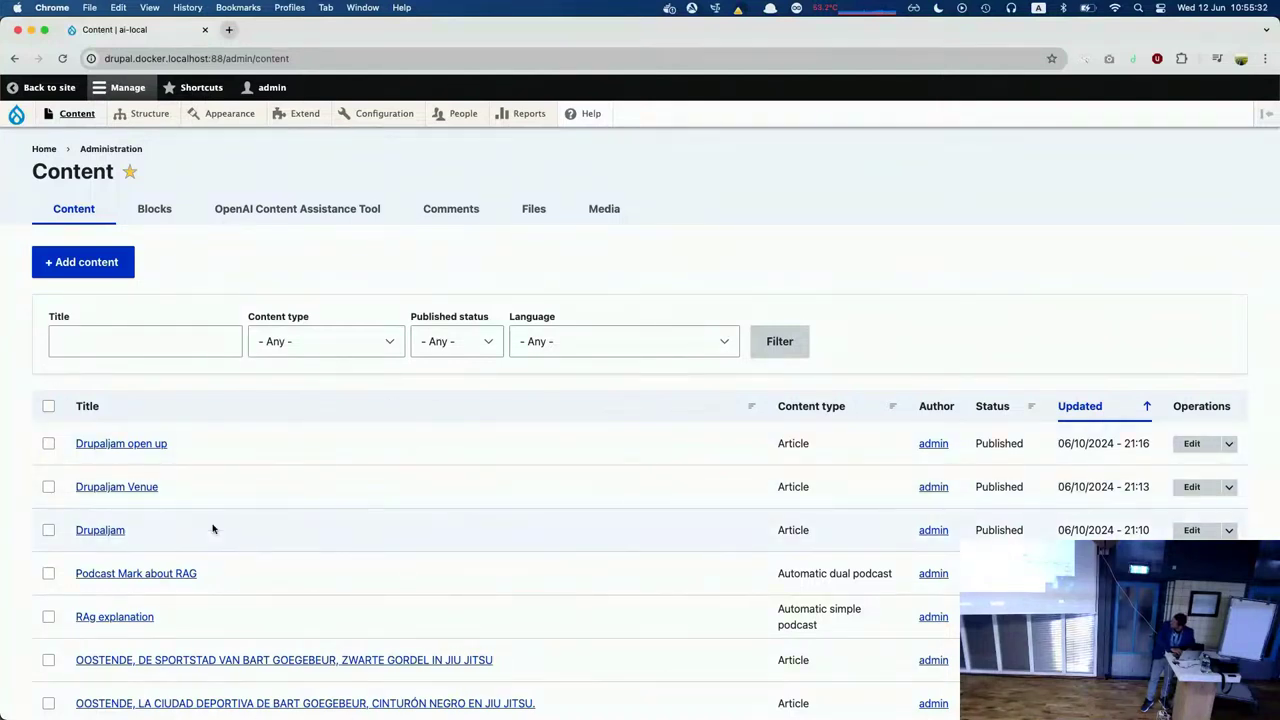
super+click(110, 618)
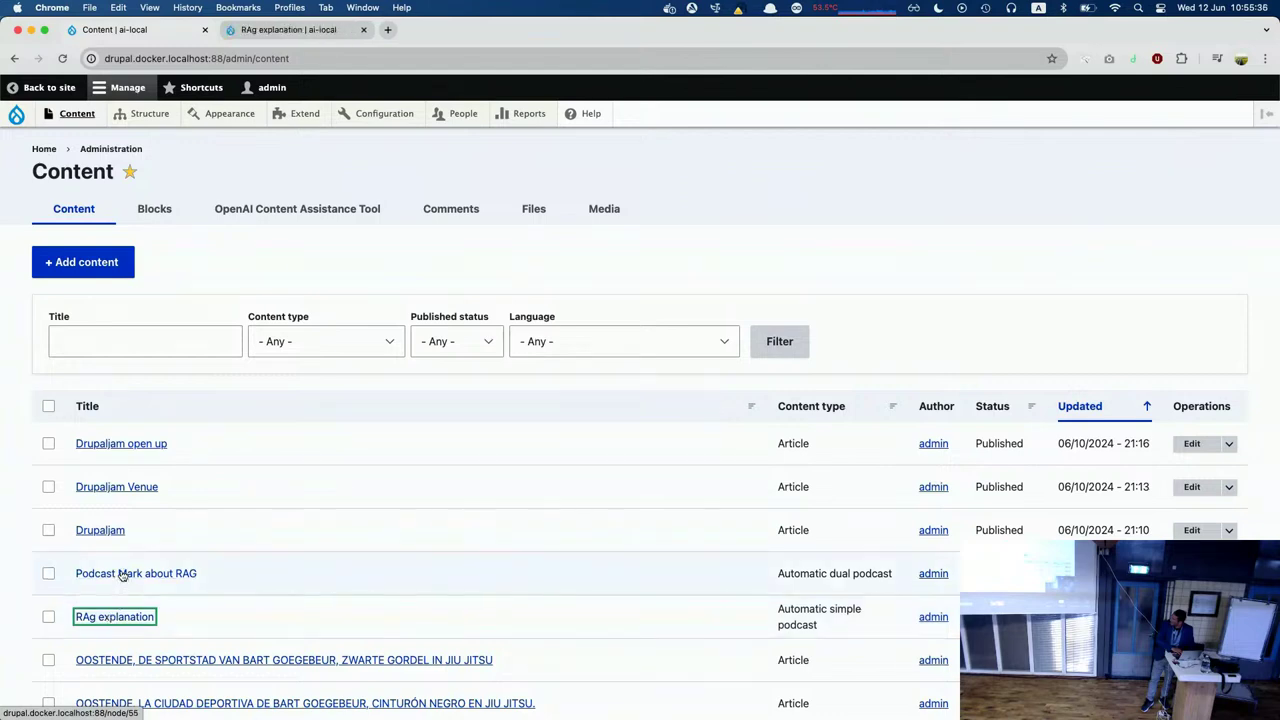
super+click(121, 575)
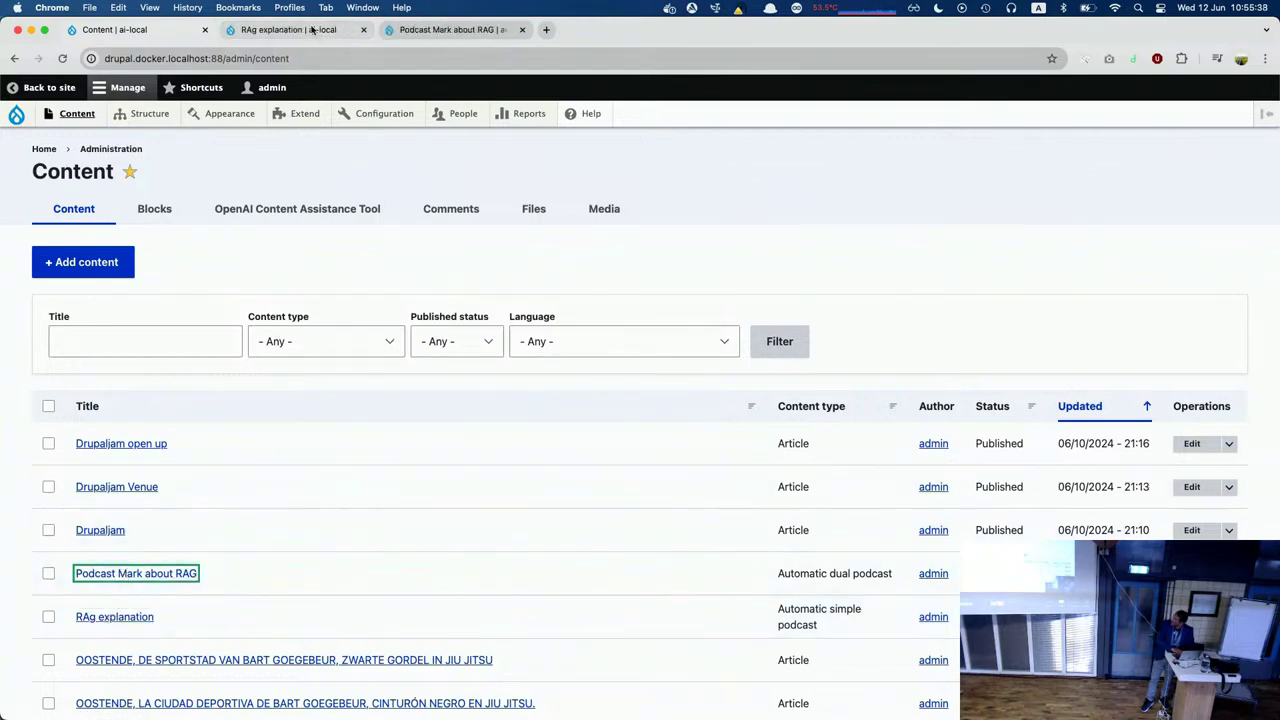
click(312, 31)
click(298, 326)
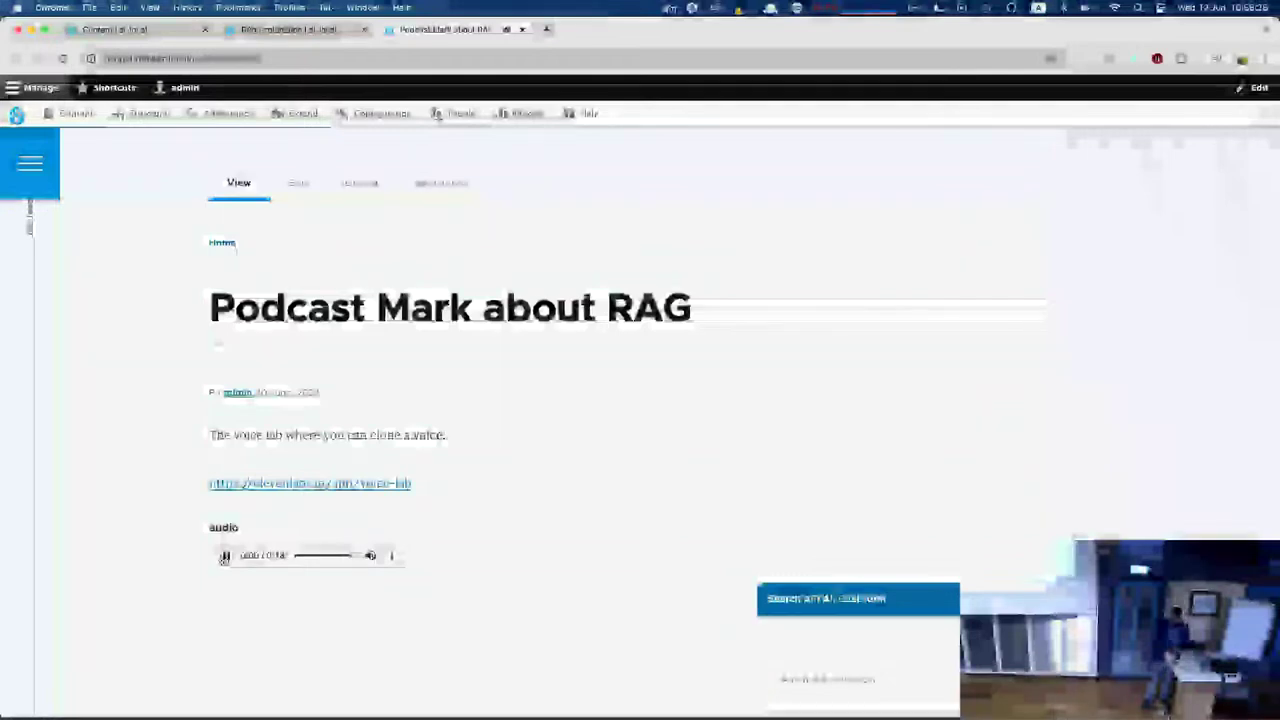
click(226, 557)
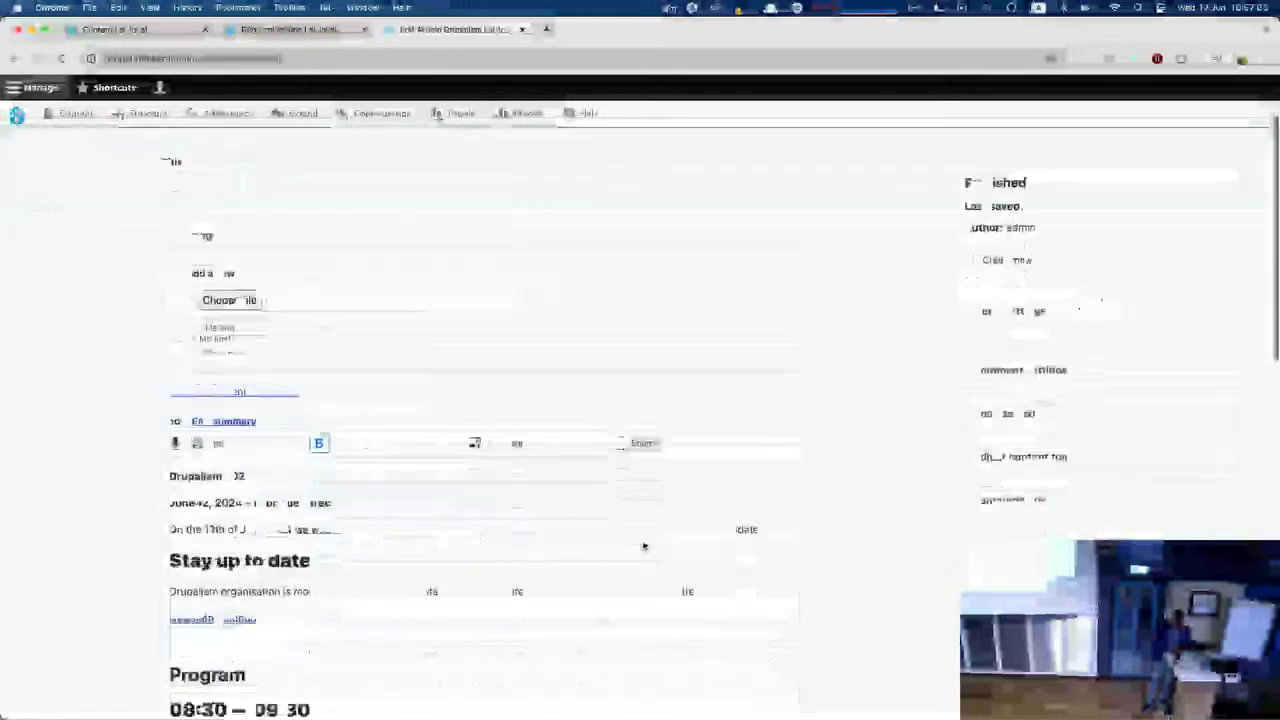
Examine the Automatic Linkedin share text in the Drupaljam article's edit form.
scroll(644, 546, down, 10)
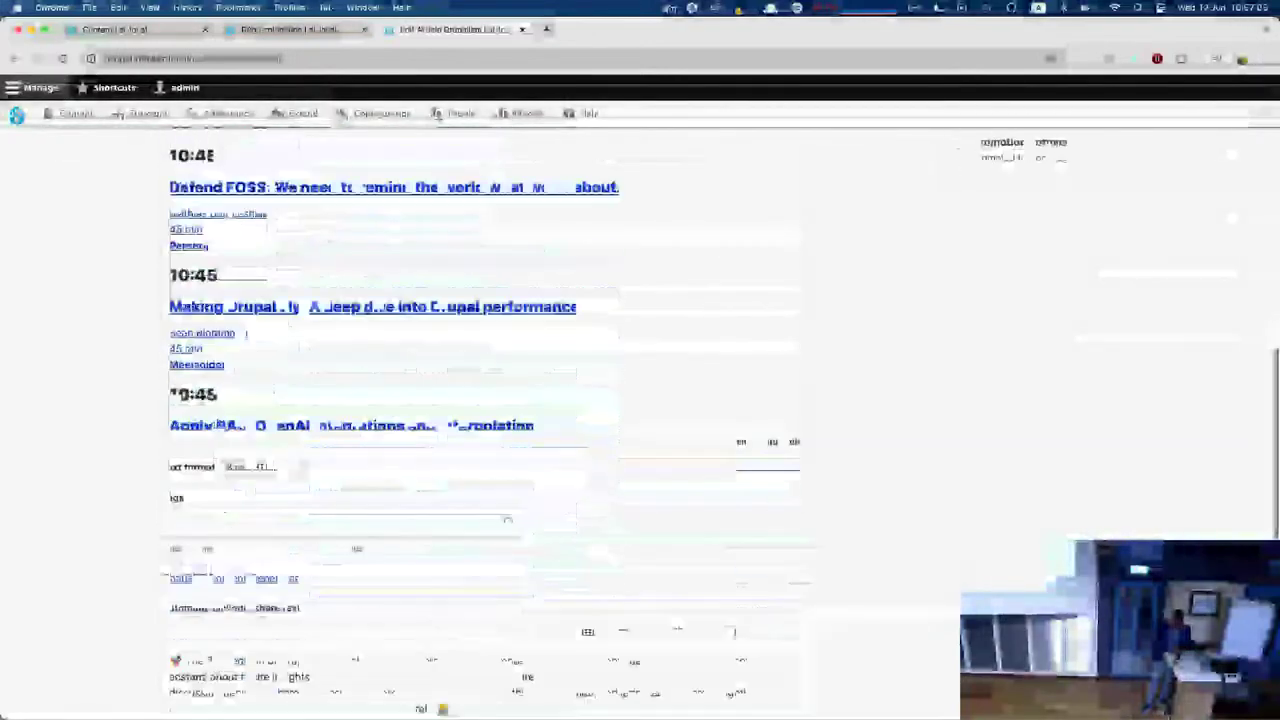
scroll(578, 432, down, 5)
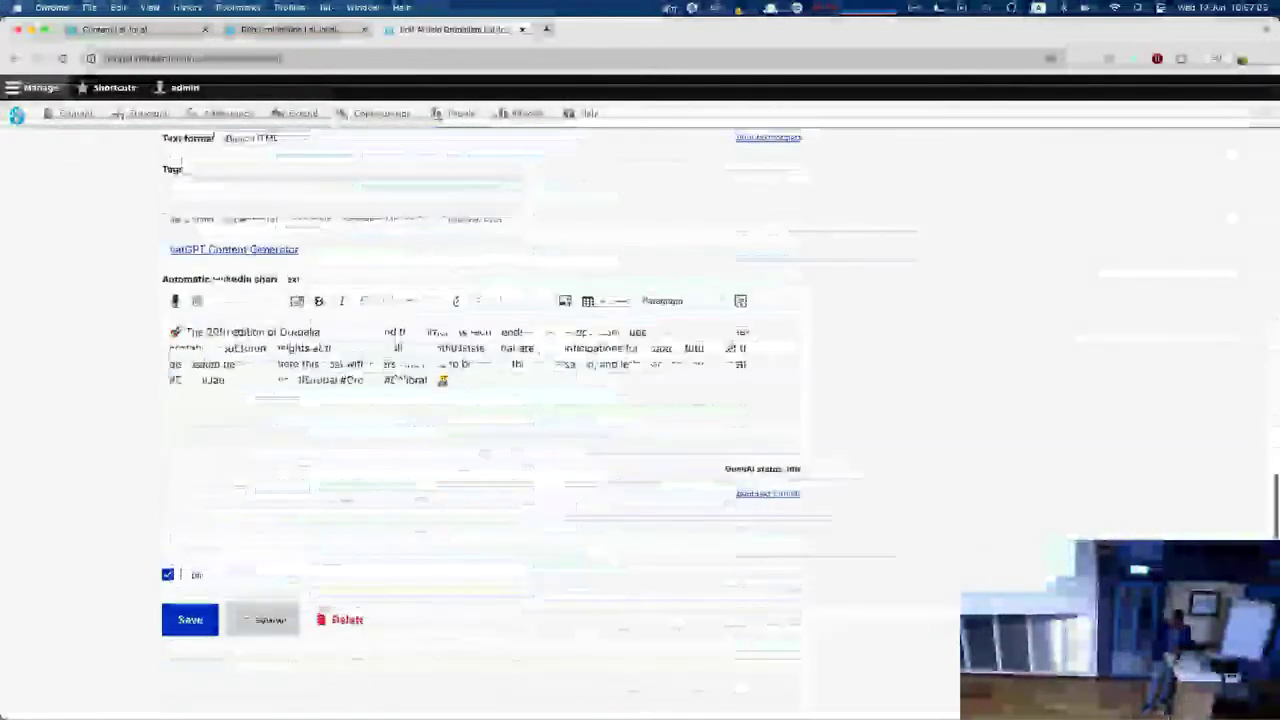
click(578, 432)
key(super+equal)
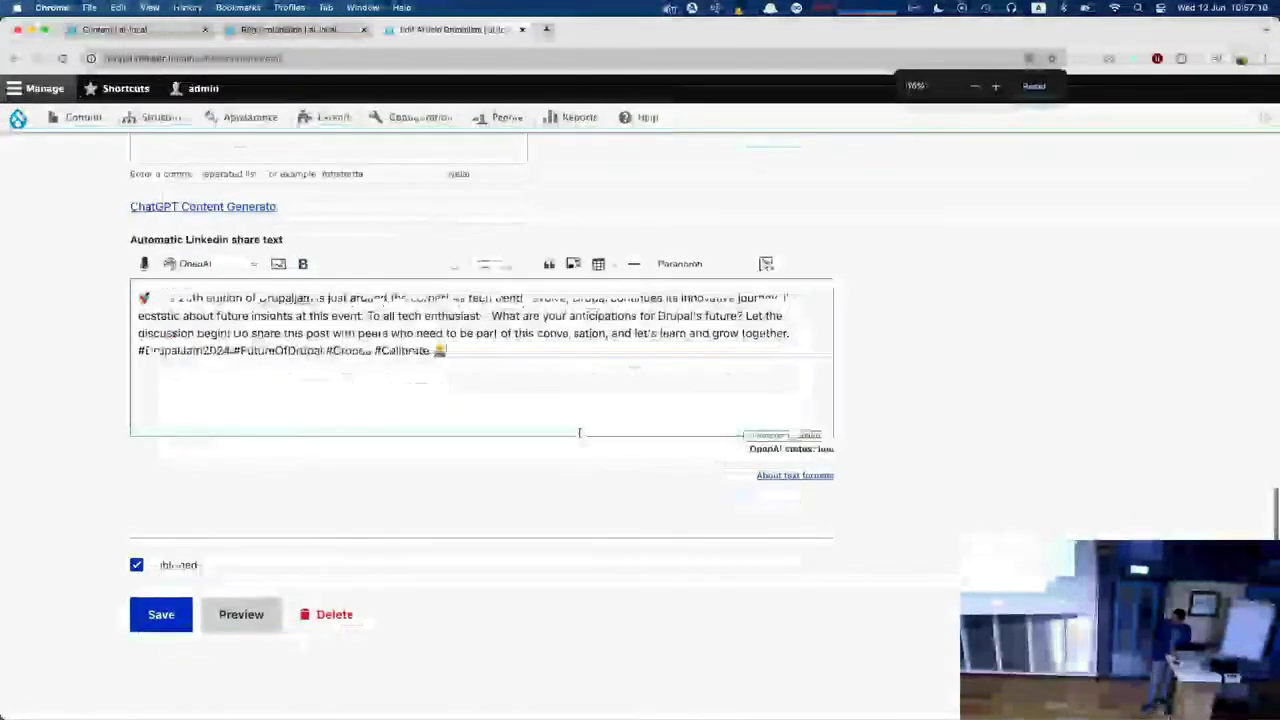
key(super+equal)
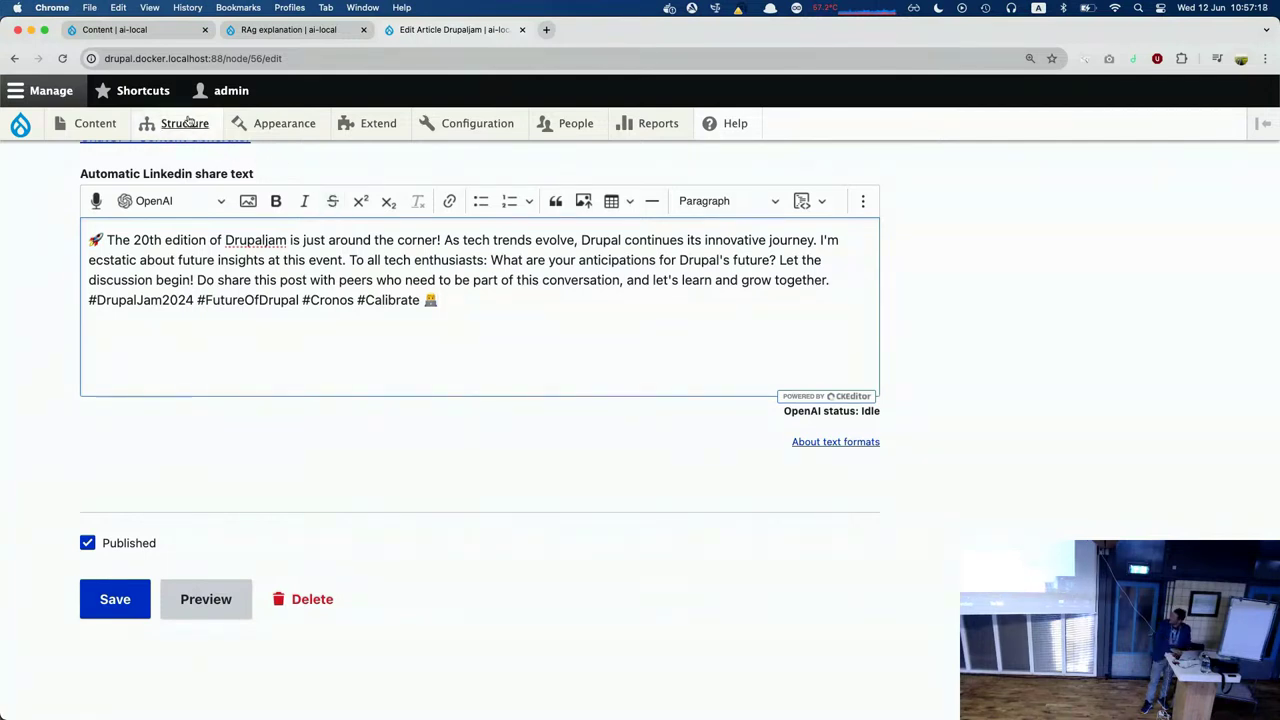
Open the Article content type's Automatic Linkedin share text field settings and review its AI Interpolator rule, base field and prompt.
mouse_move(188, 120)
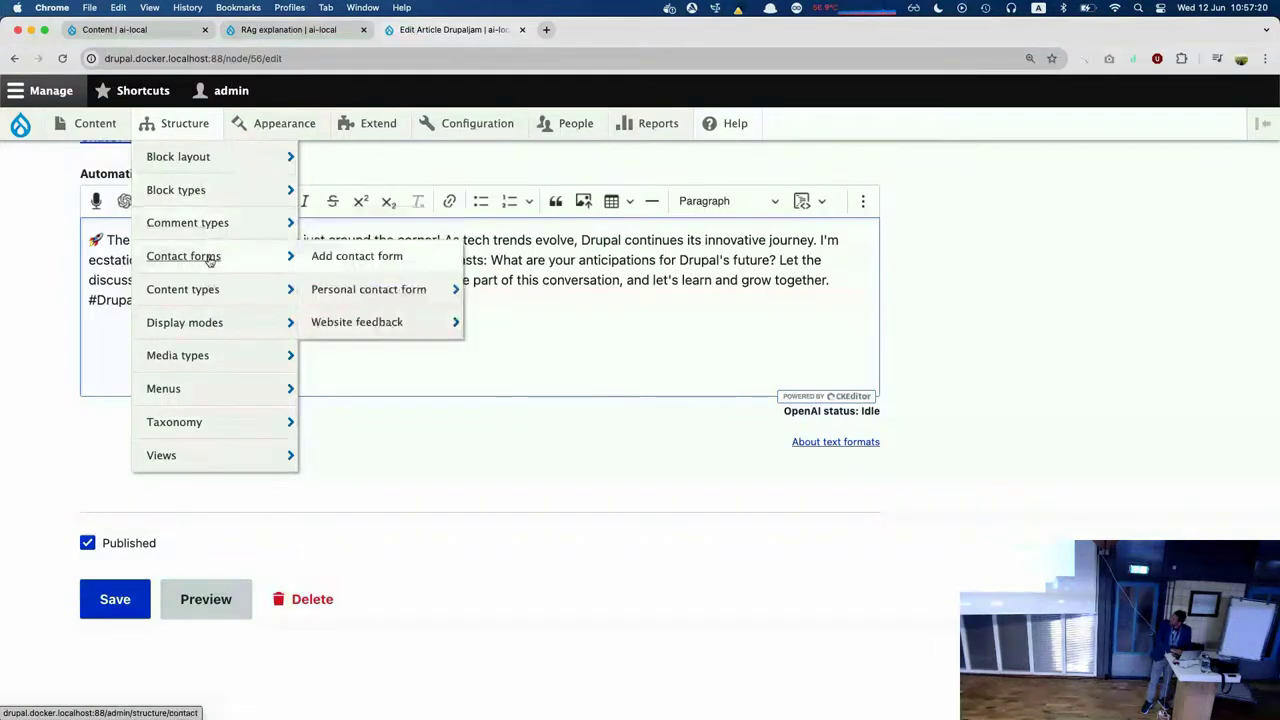
mouse_move(222, 290)
mouse_move(340, 323)
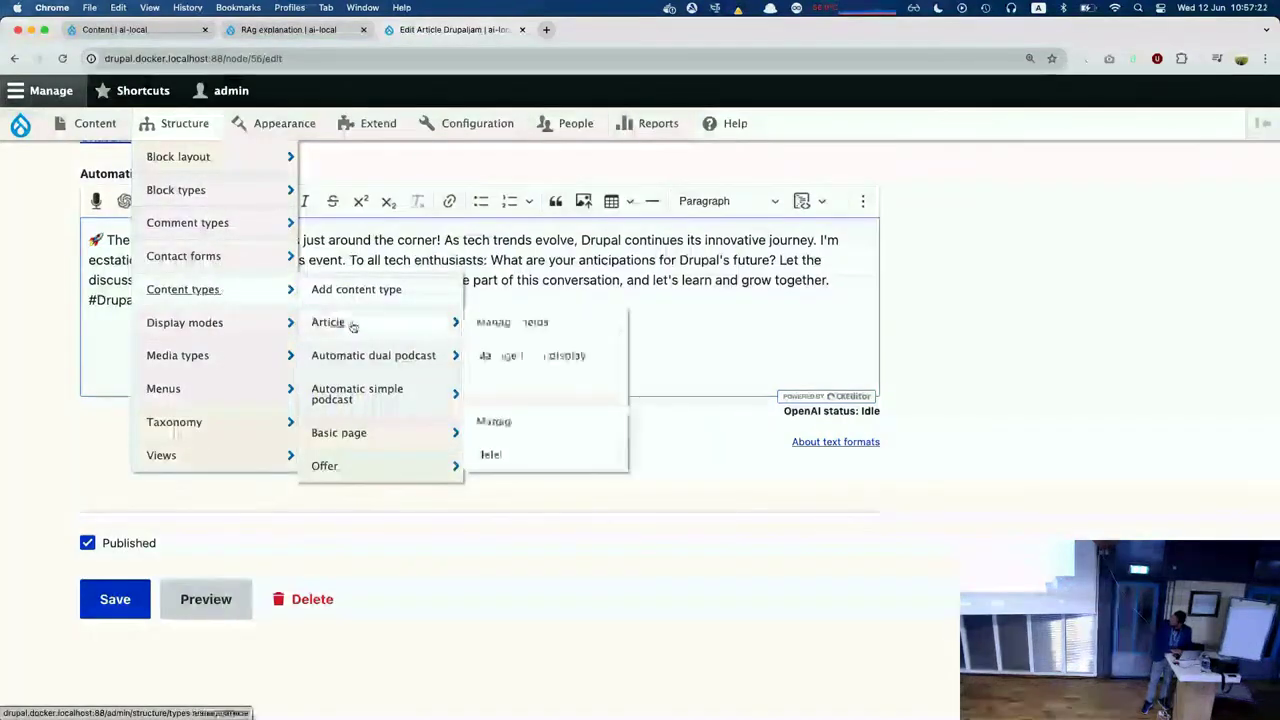
click(512, 322)
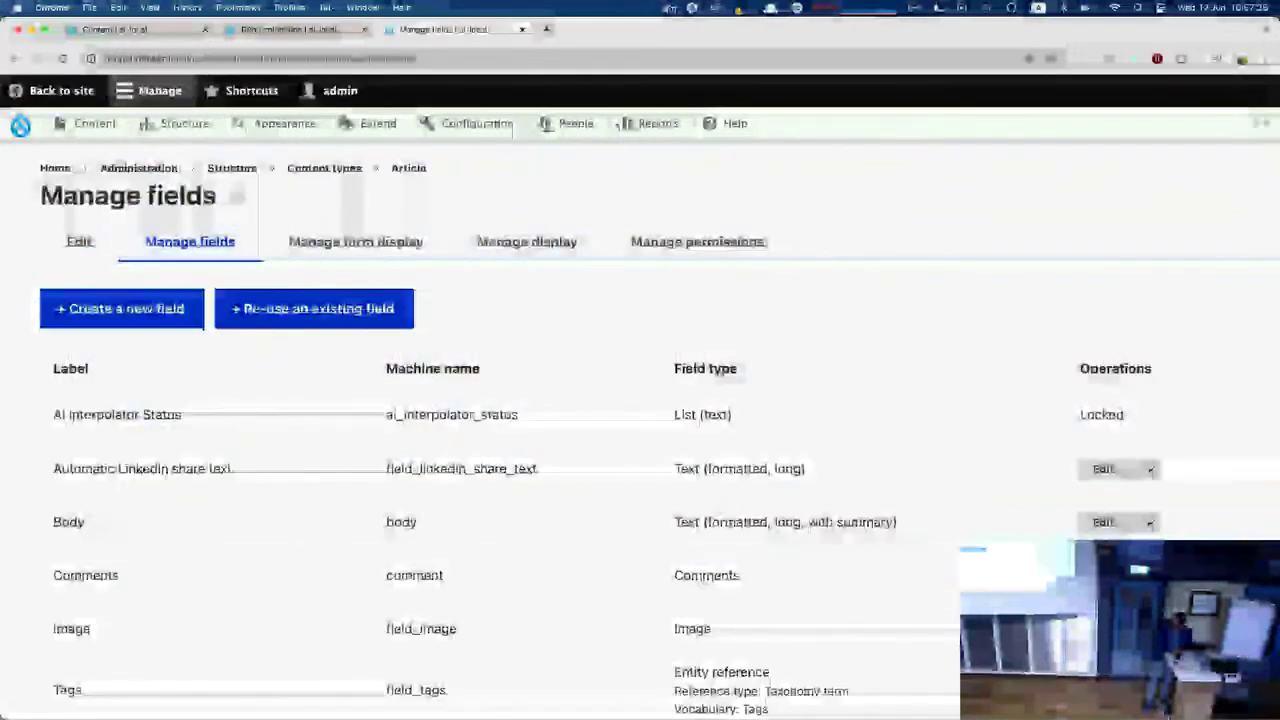
click(1105, 470)
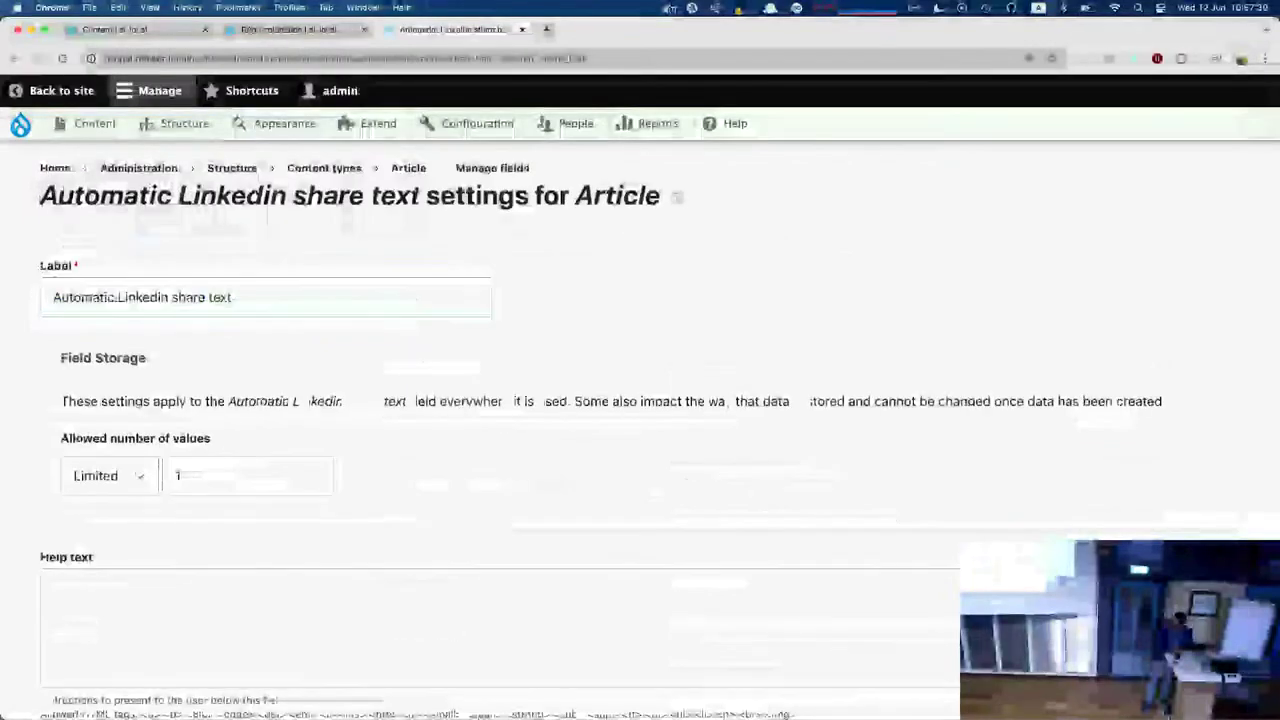
scroll(610, 523, down, 10)
scroll(609, 518, up, 5)
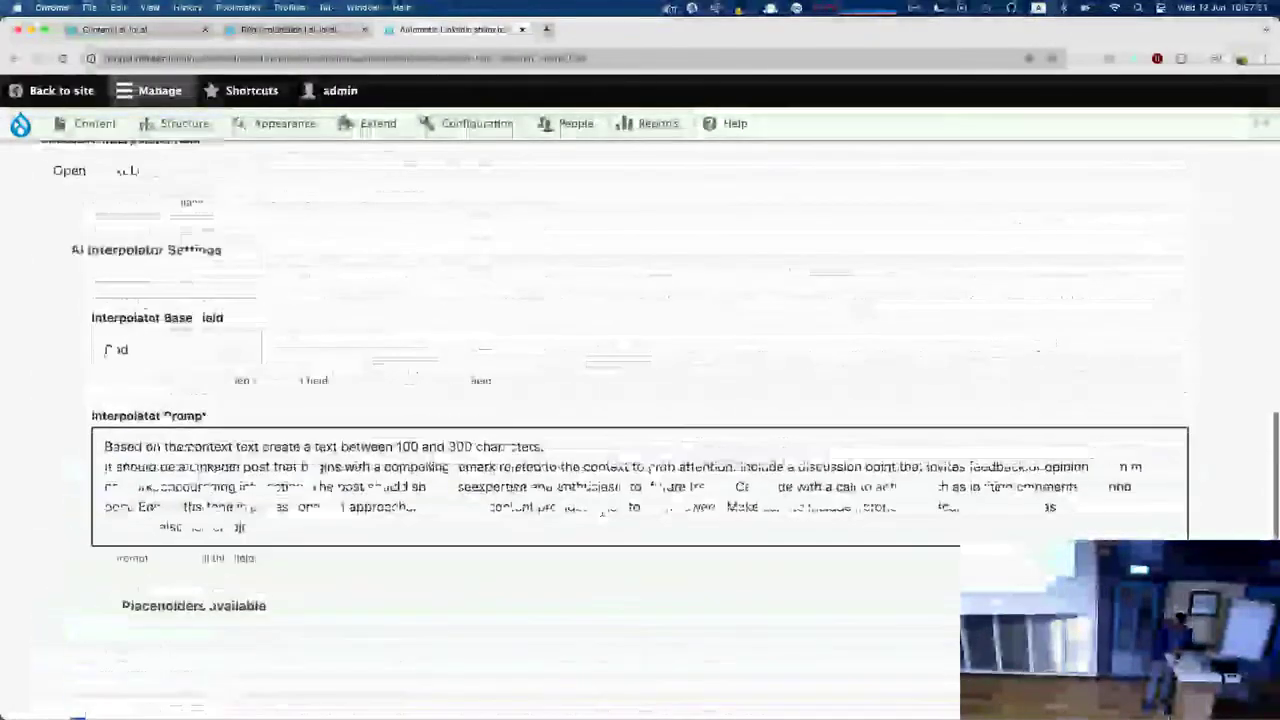
scroll(459, 355, up, 3)
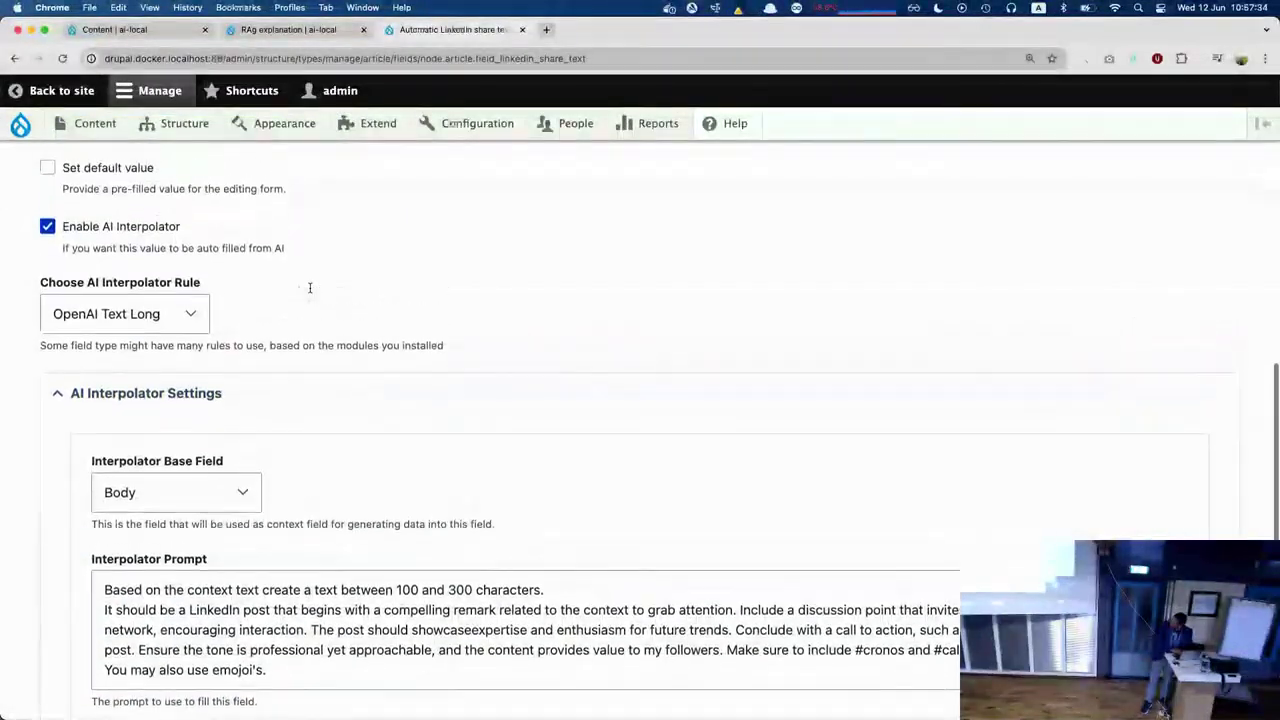
scroll(309, 289, down, 4)
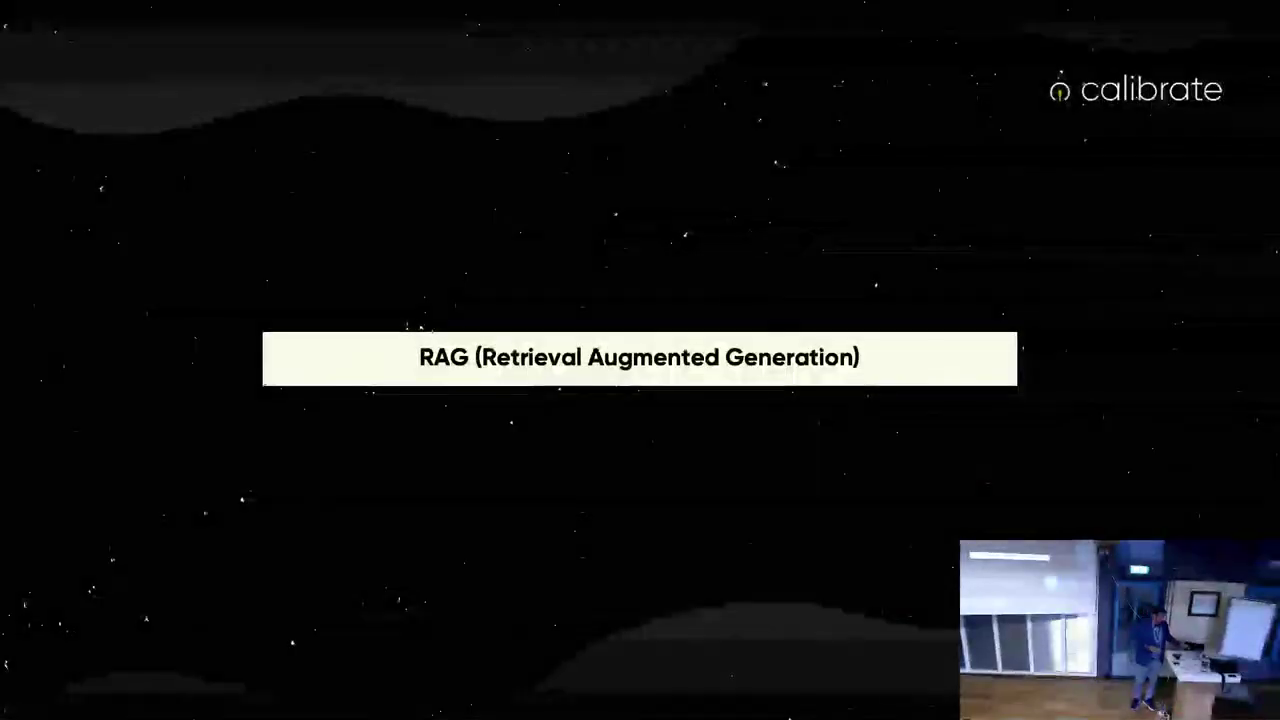
key(Right)
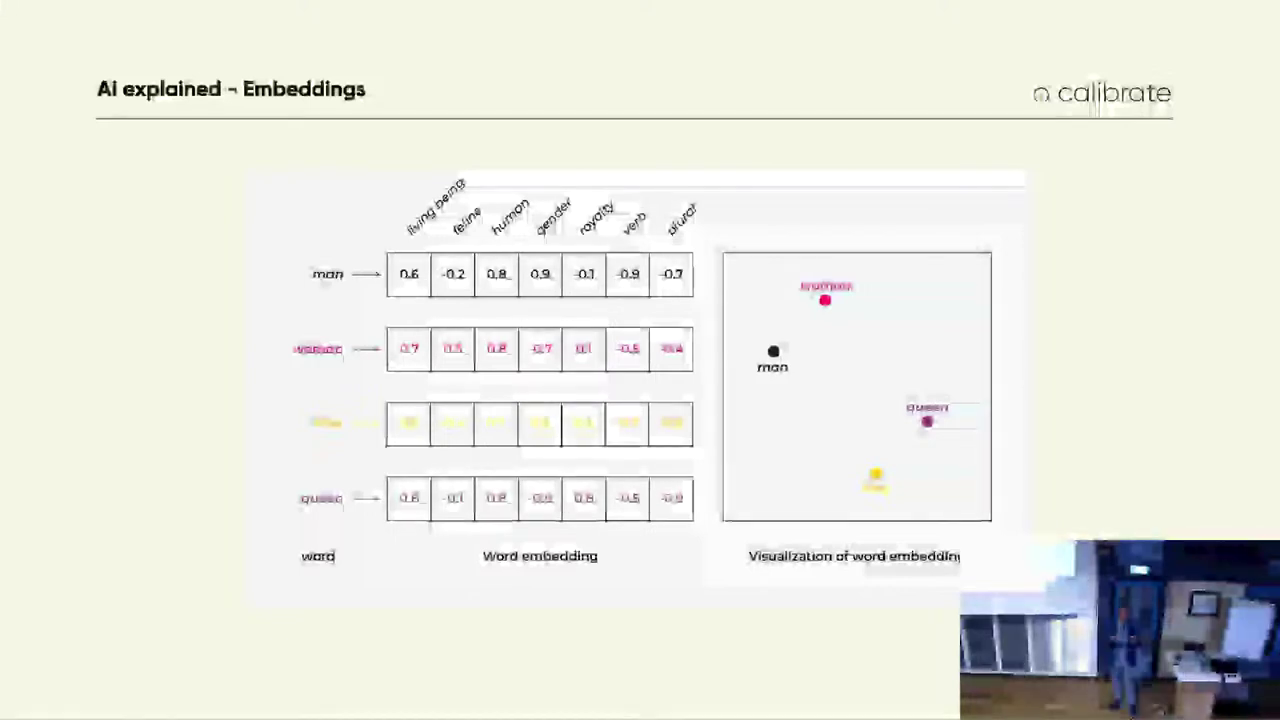